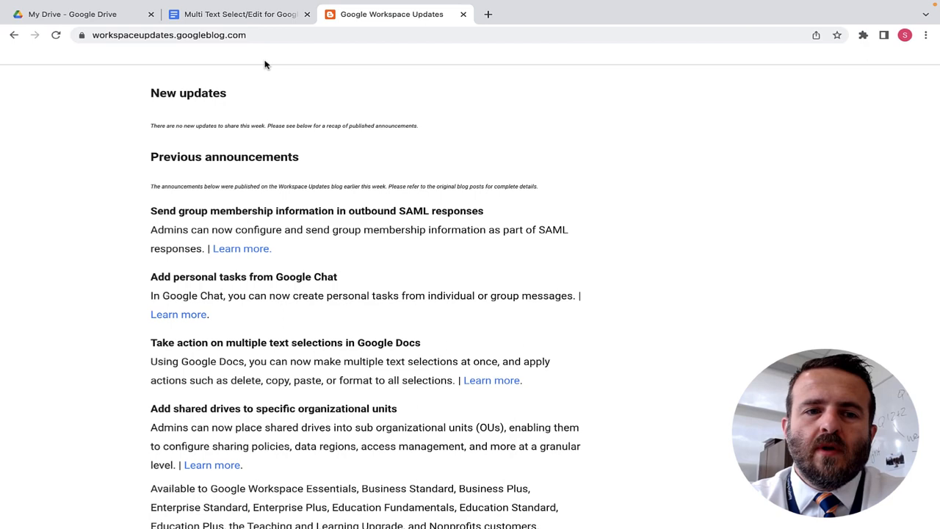
Switch to the project document and place the cursor after the Overview heading
left_click(240, 14)
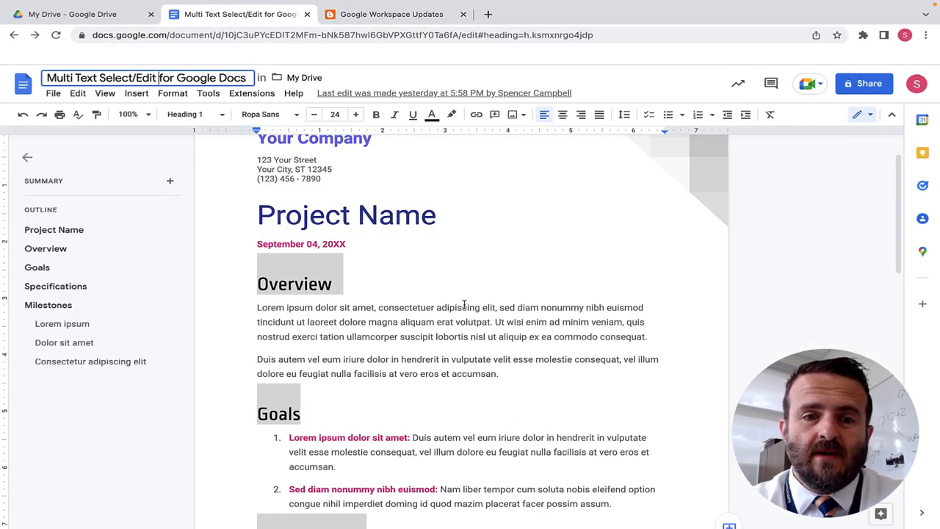
scroll(464, 304, "up", 2)
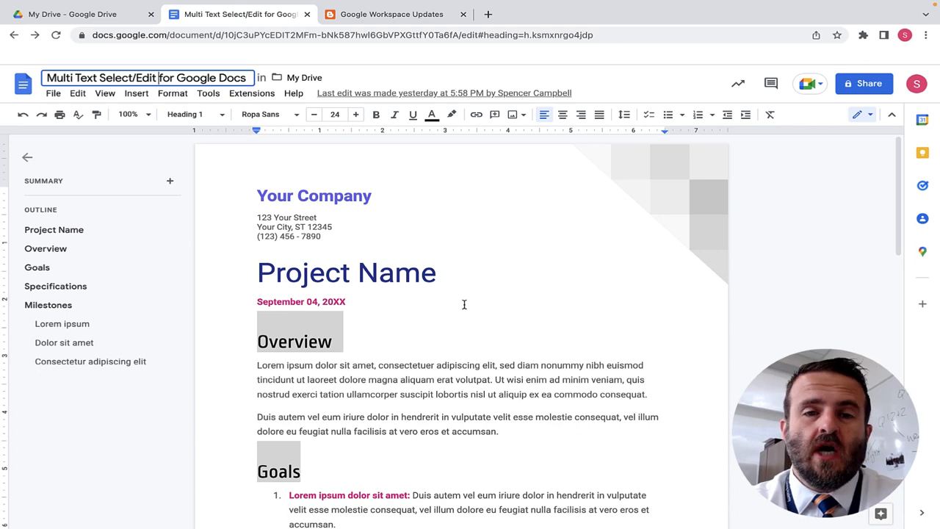
scroll(465, 304, "down", 1)
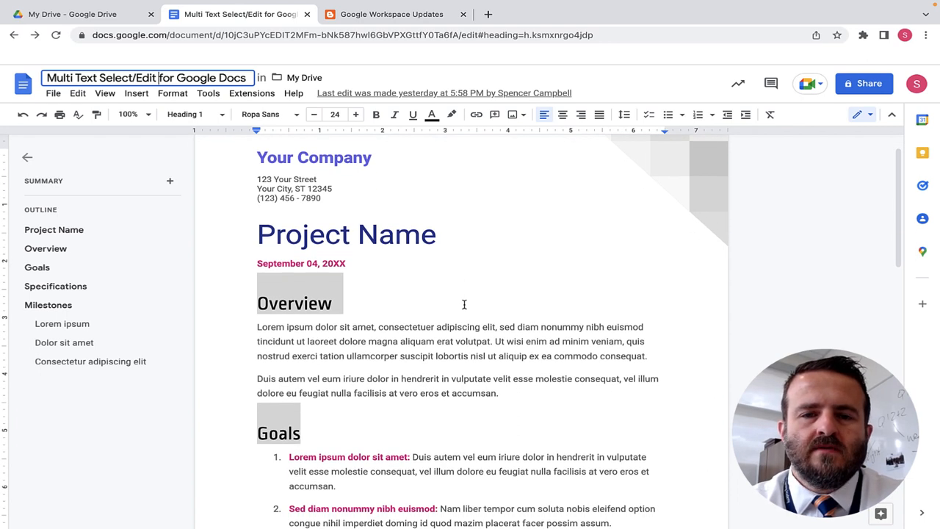
scroll(464, 304, "down", 2)
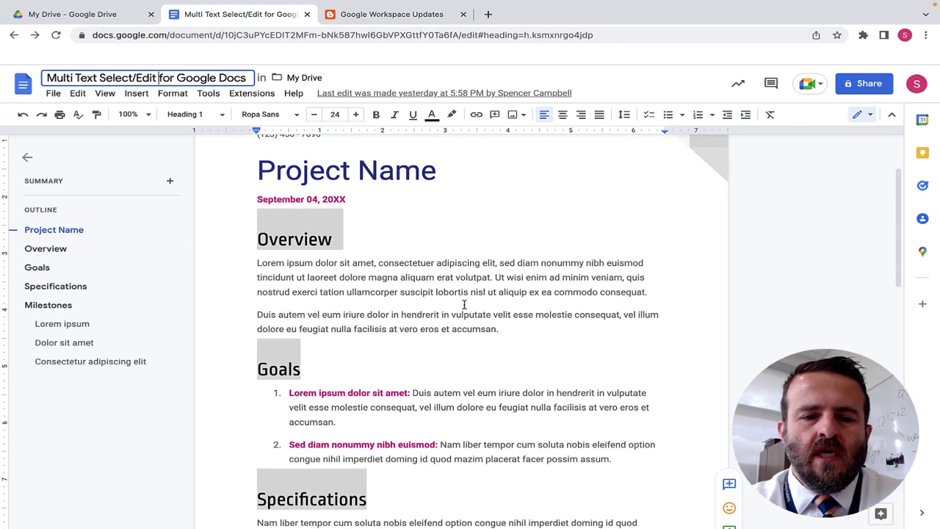
left_click(374, 239)
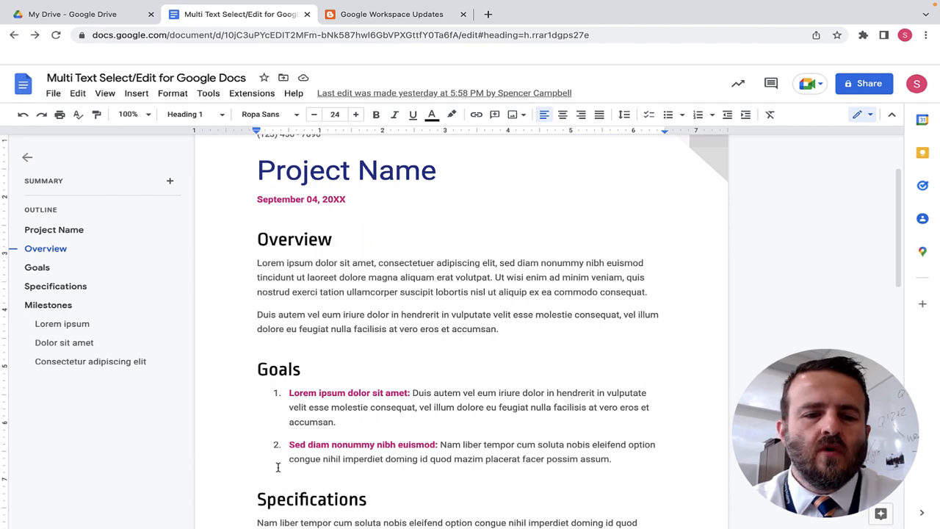
scroll(285, 418, "down", 5)
scroll(294, 434, "down", 5)
scroll(294, 433, "down", 2)
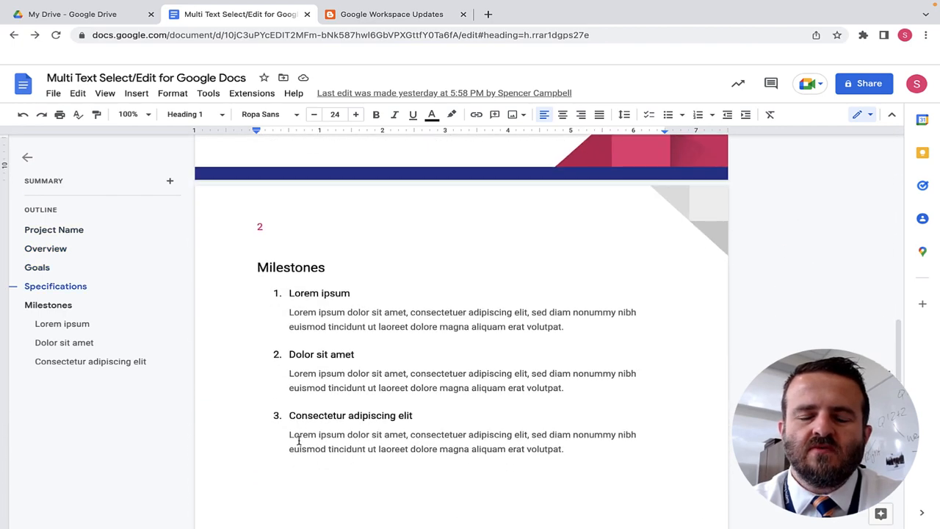
scroll(299, 441, "up", 3)
scroll(299, 440, "up", 5)
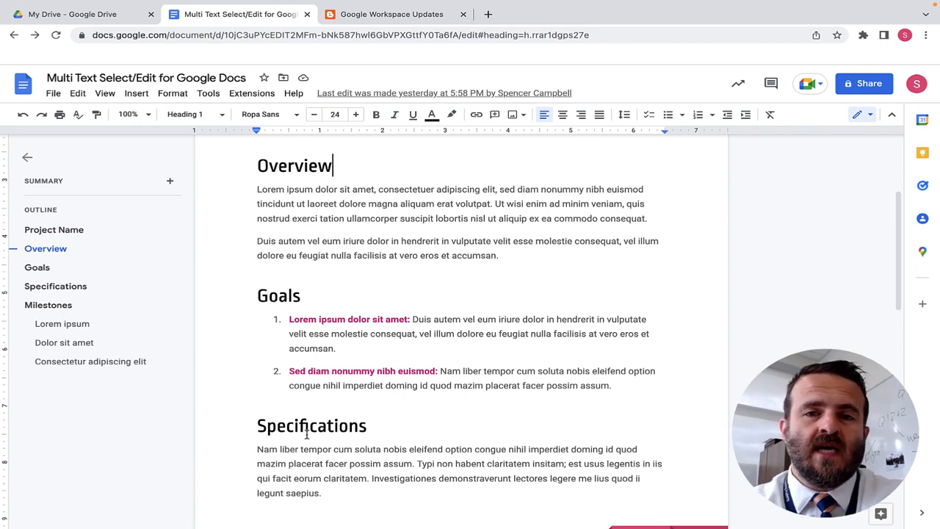
Multi-select the Overview, Goals and Specifications headings together
double_click(340, 168)
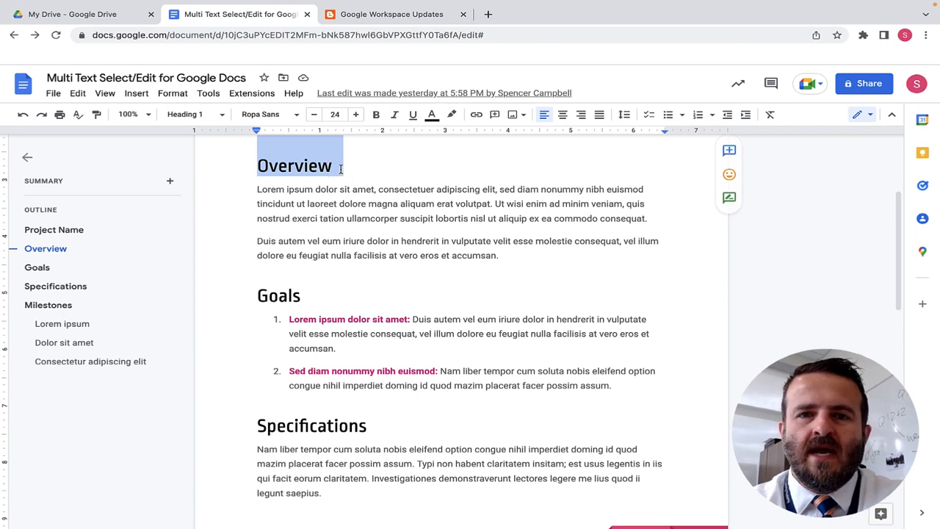
triple_click(296, 295, "ctrl")
triple_click(296, 426, "ctrl")
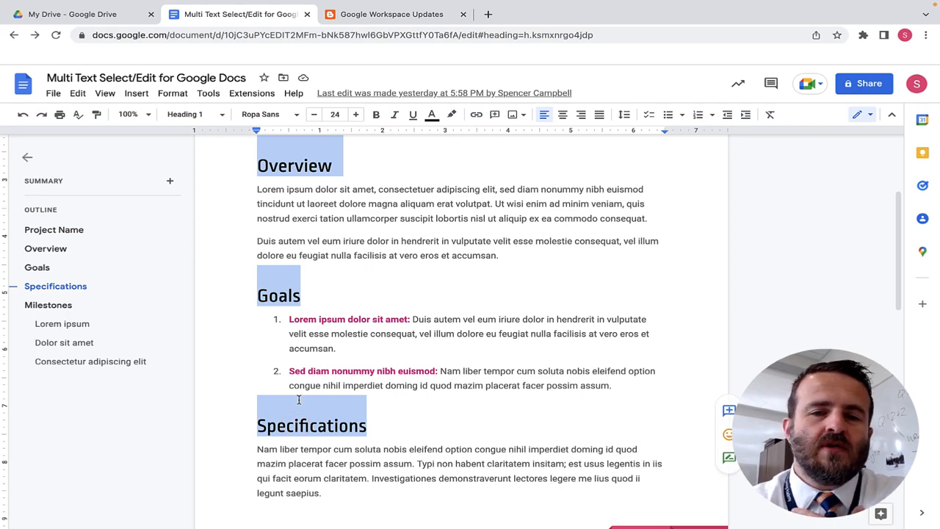
Make the selected headings size 32, Rock Salt font and pink
left_click(356, 115)
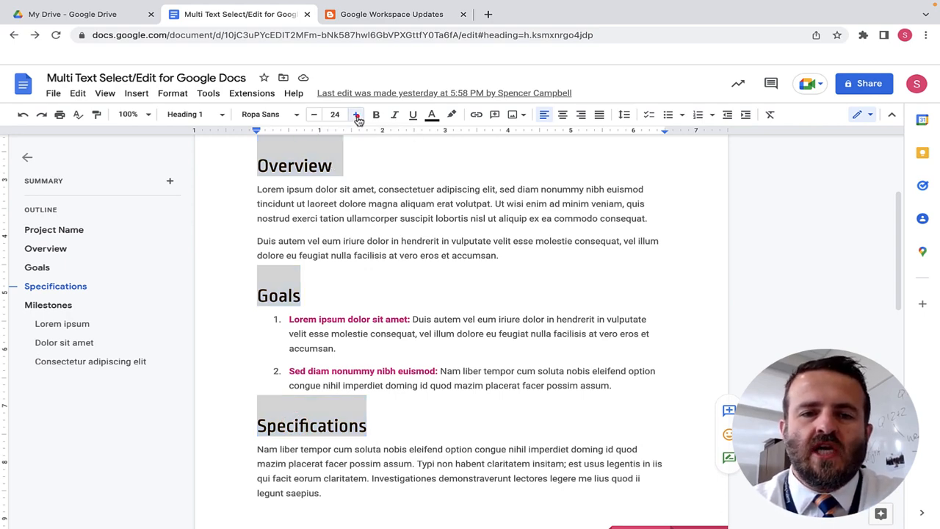
left_click(355, 115)
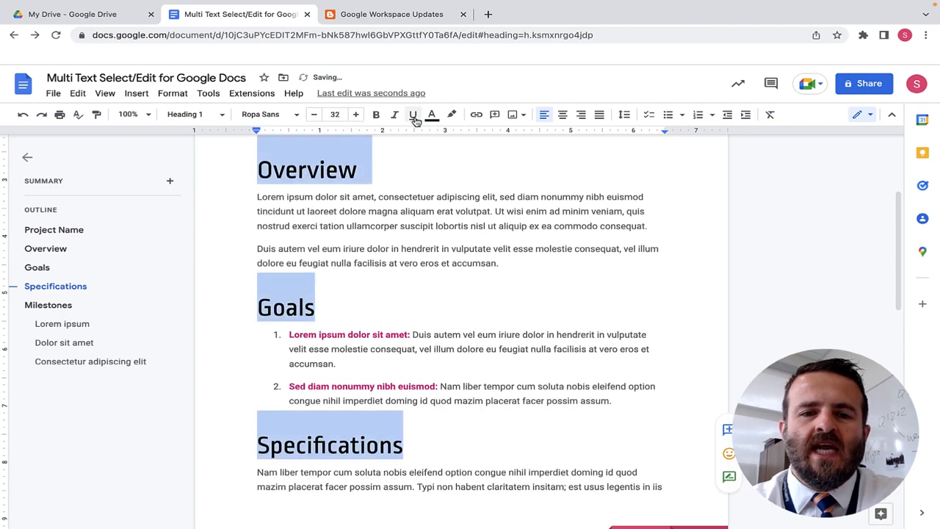
left_click(296, 114)
left_click(287, 182)
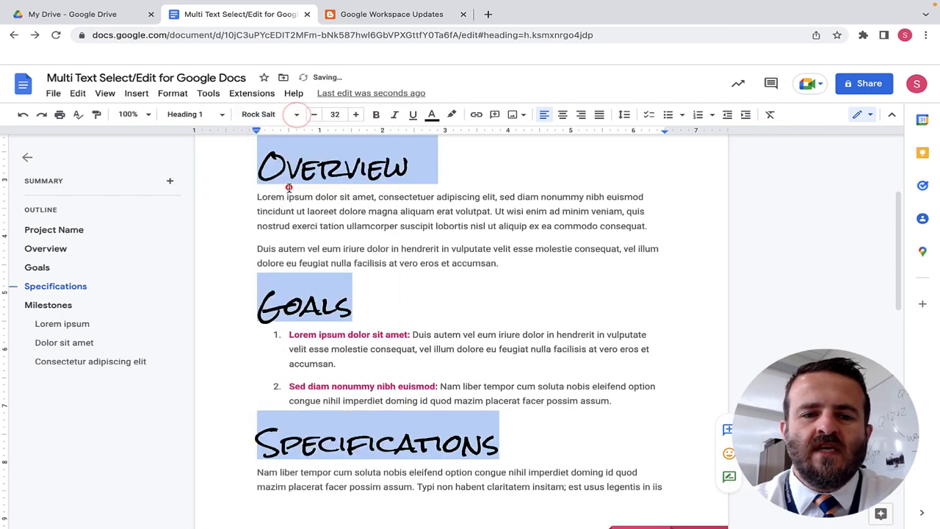
left_click(432, 114)
left_click(451, 149)
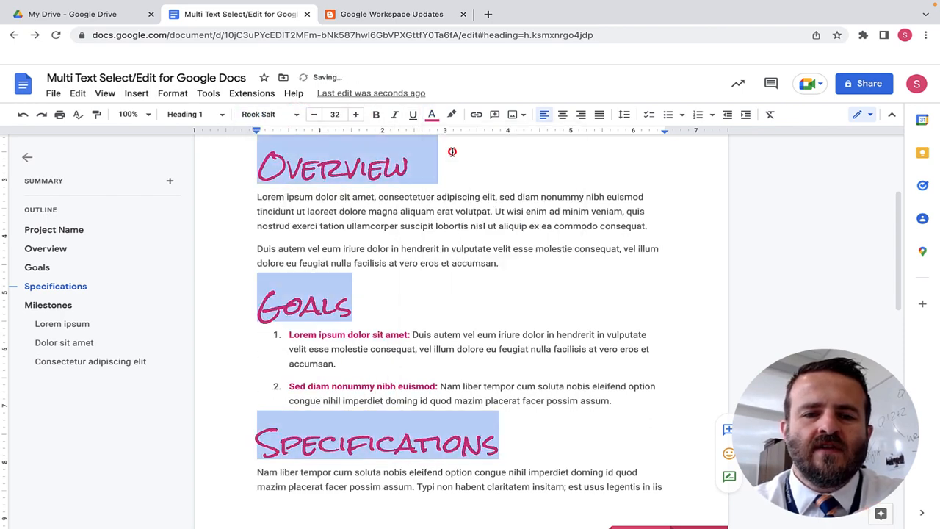